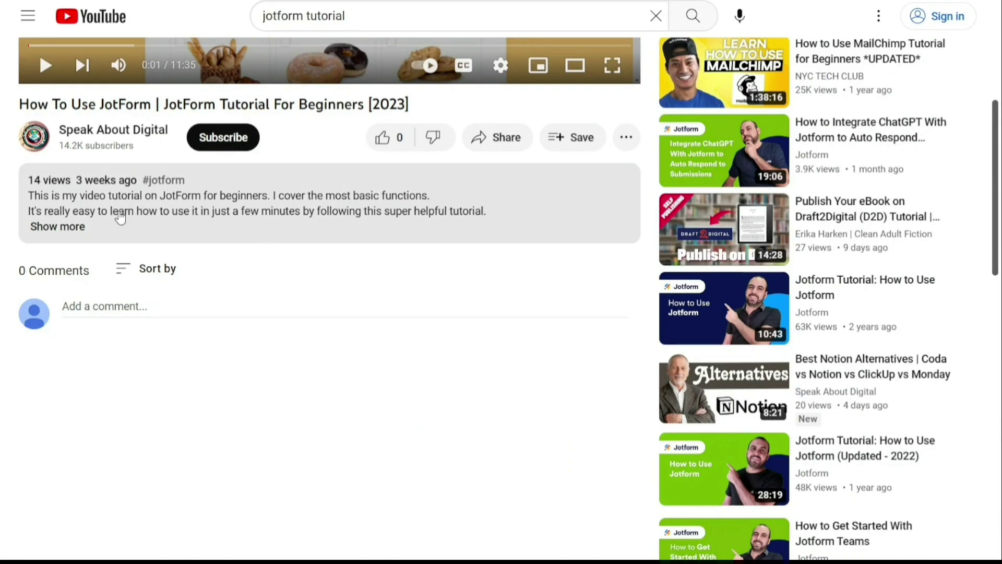
Step: Bring up Agile CRM's Sales dashboard with its sample contact, tasks and calendar
left_click(67, 225)
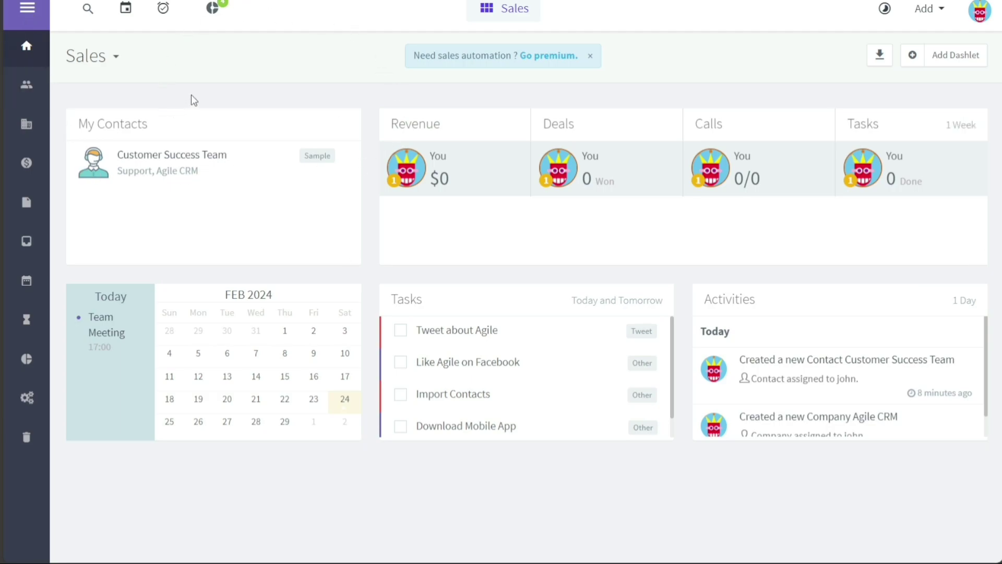
Step: Expand the sidebar to label Home, Contacts, Companies, Deals, Documents and Inbox
left_click(32, 10)
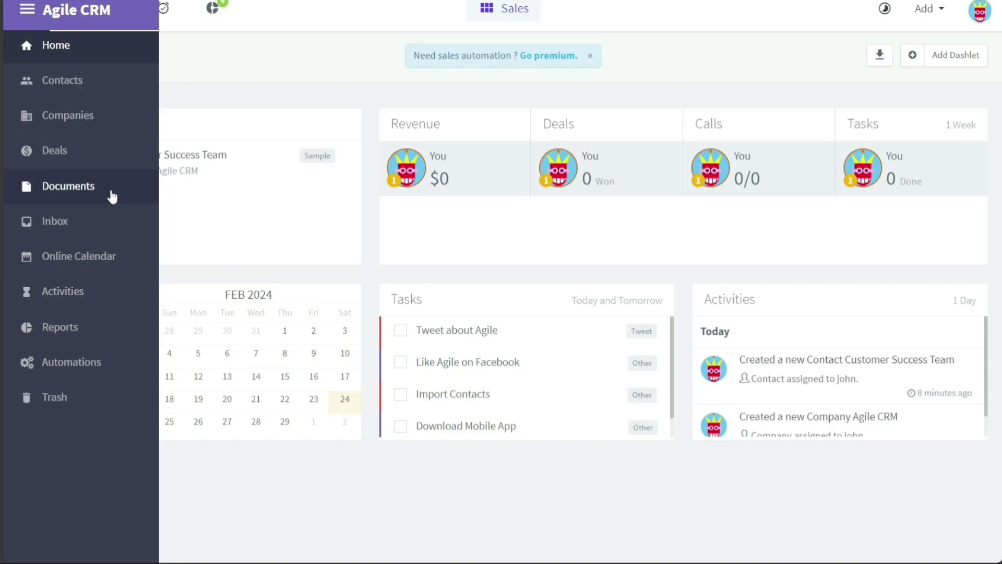
Step: Visit the Inbox section, then collapse the sidebar to icons over the Sales dashboard
left_click(108, 219)
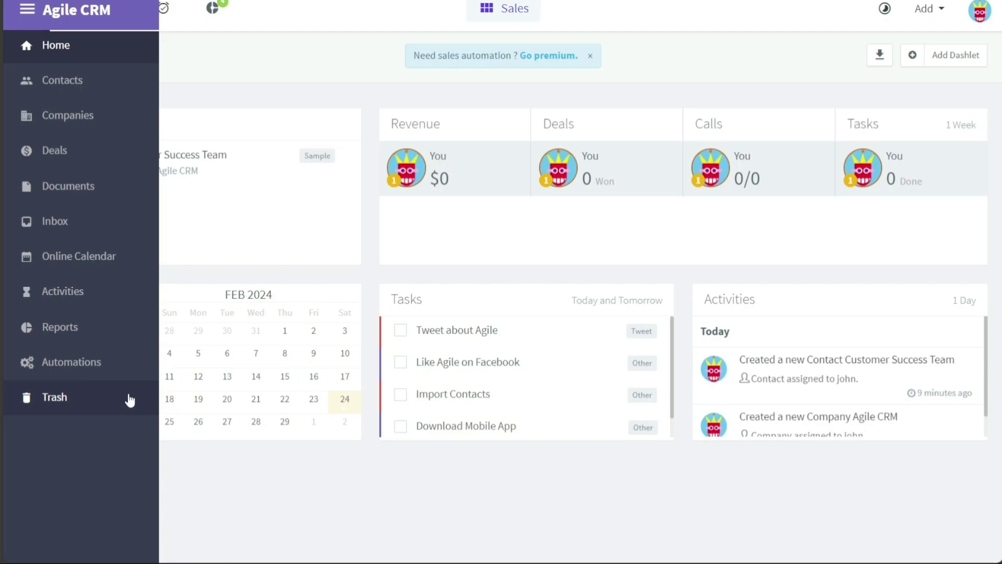
left_click(28, 8)
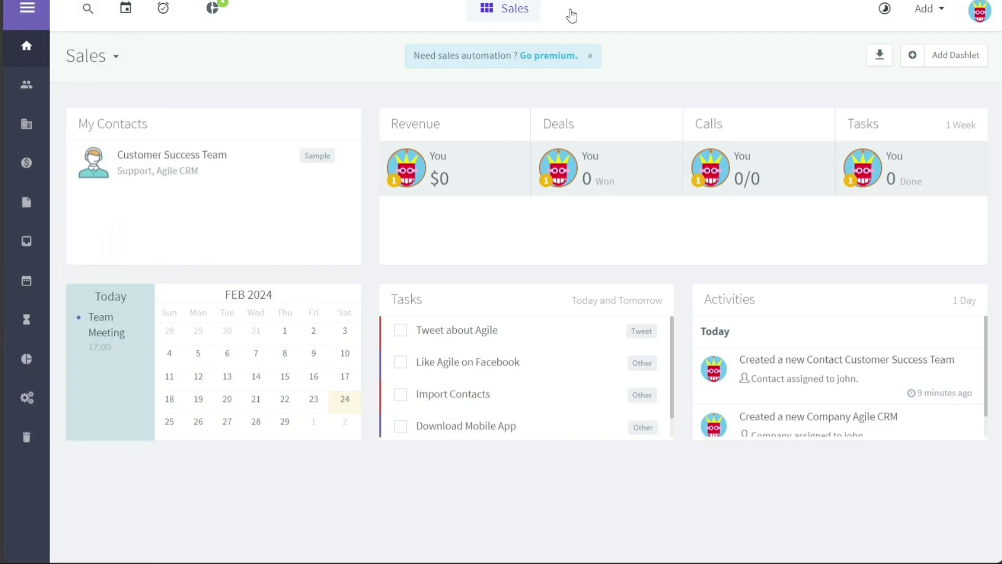
Step: Show the Add menu's record types, including Contact, Company, Deal and Task
left_click(943, 11)
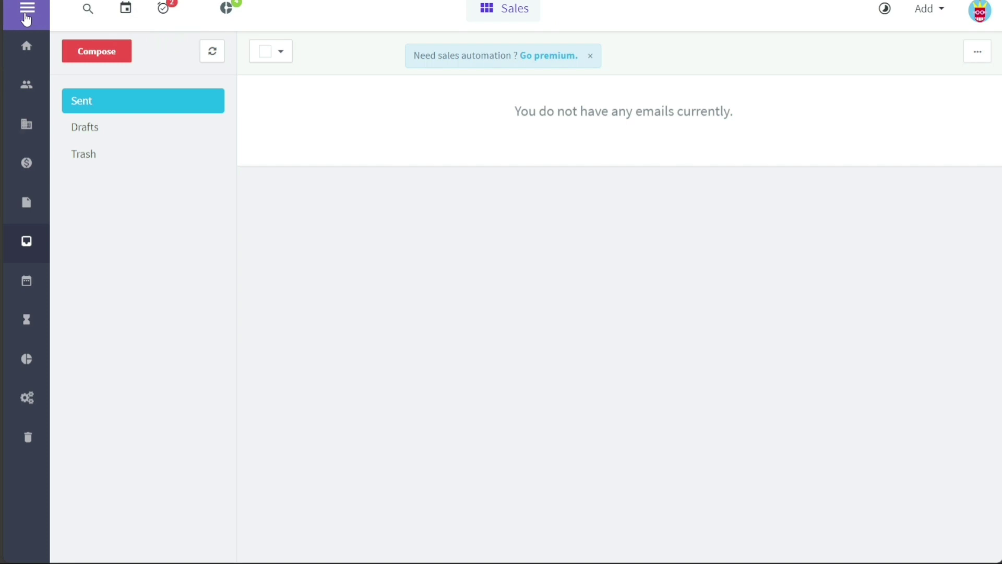
Step: Expand and re-collapse the sidebar, leaving the empty Inbox Sent folder in view
left_click(27, 17)
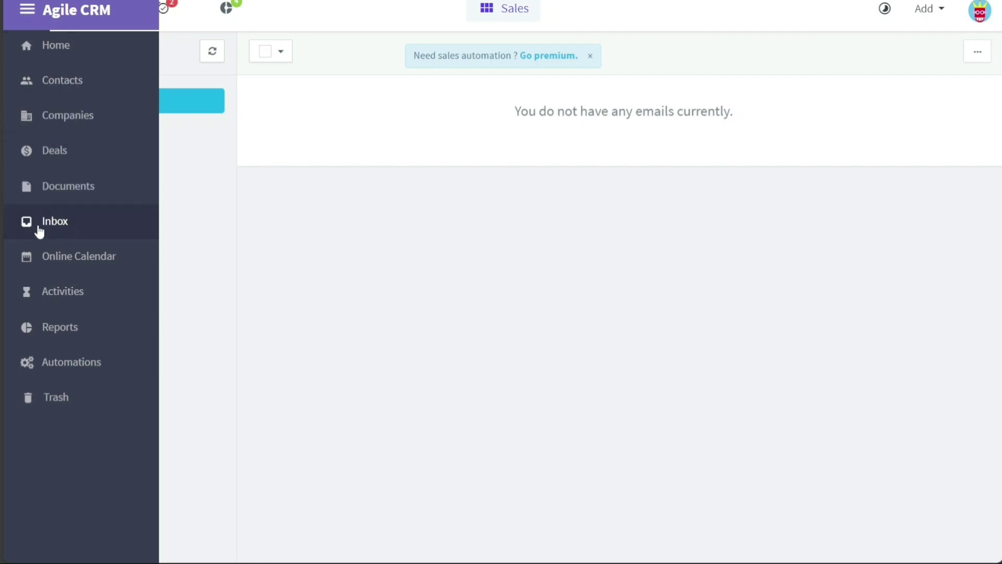
left_click(28, 9)
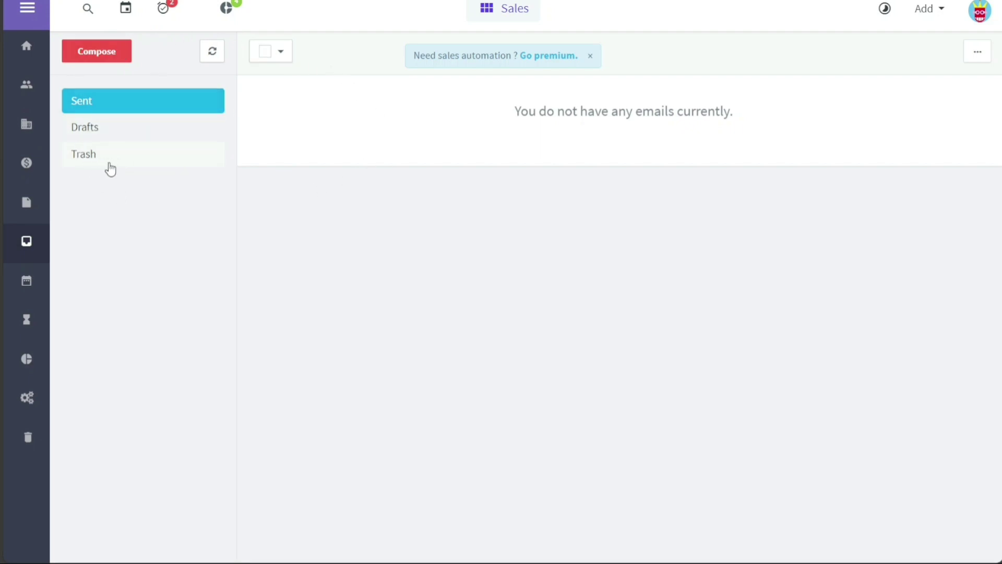
Step: Start a new email and check its template, Subject and Message fields down to Send
left_click(95, 62)
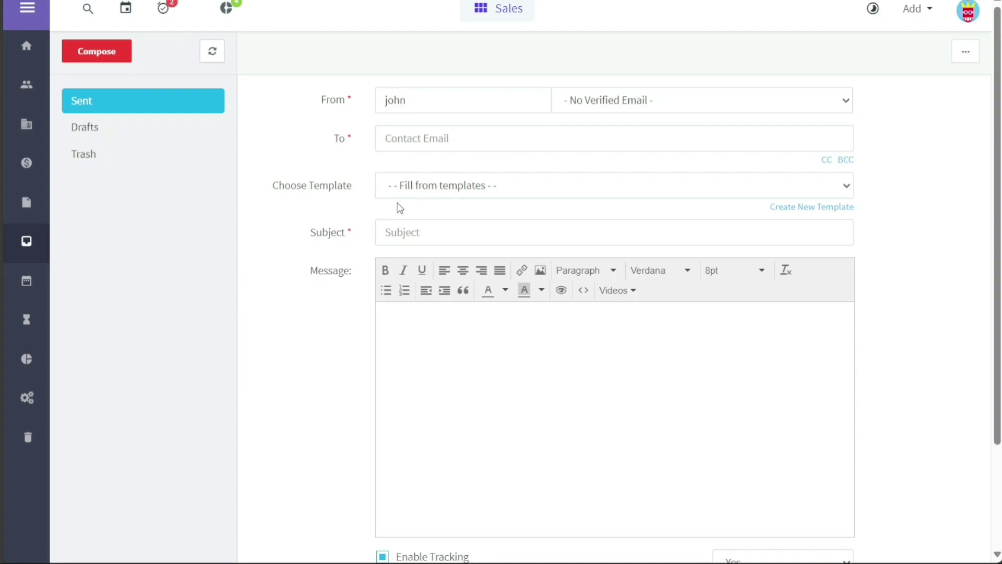
left_click(510, 199)
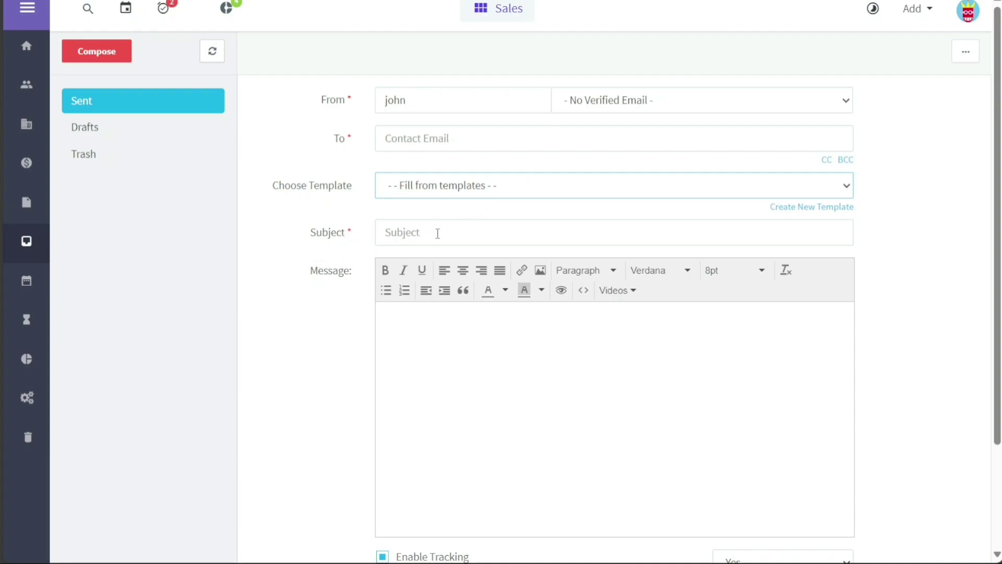
left_click(437, 233)
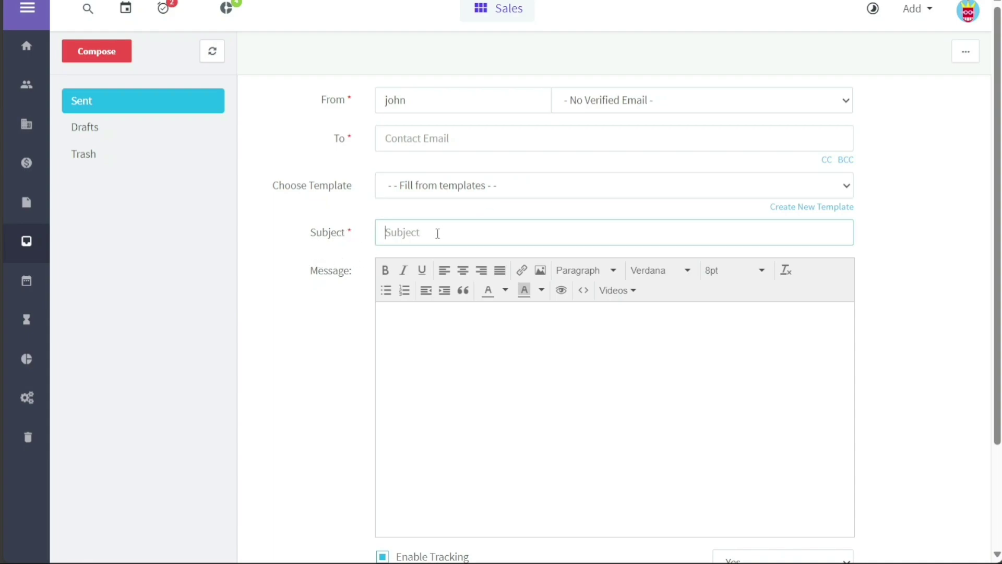
left_click(423, 340)
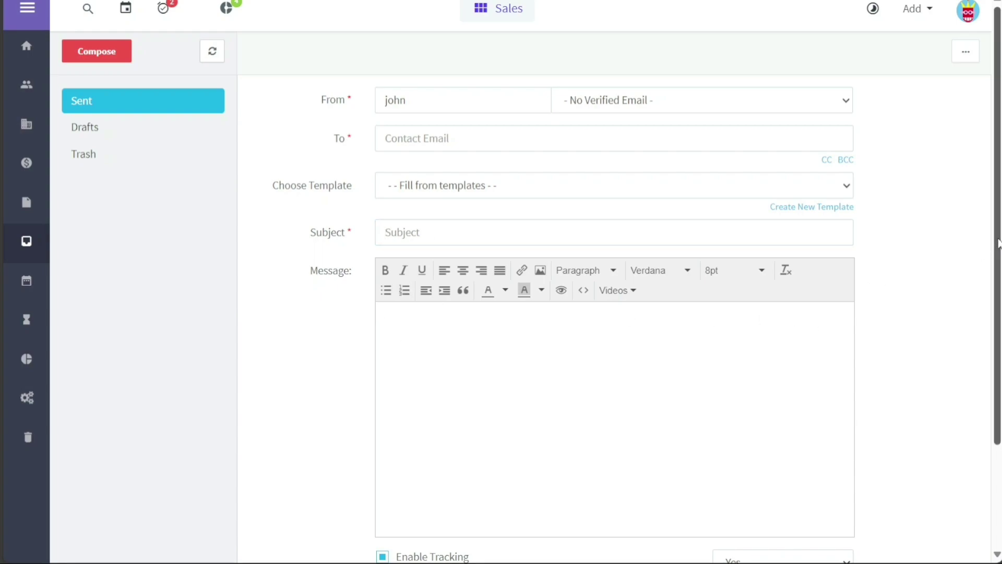
scroll(998, 243, "down", 3)
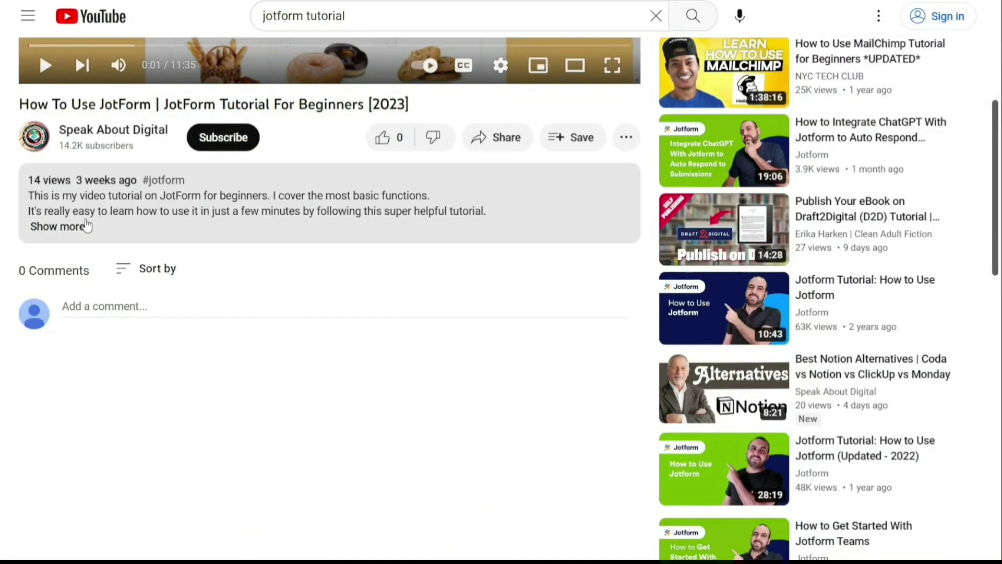
Step: Expand the JotForm tutorial's description, showing its April 10, 2023 date and sign-up link
left_click(68, 229)
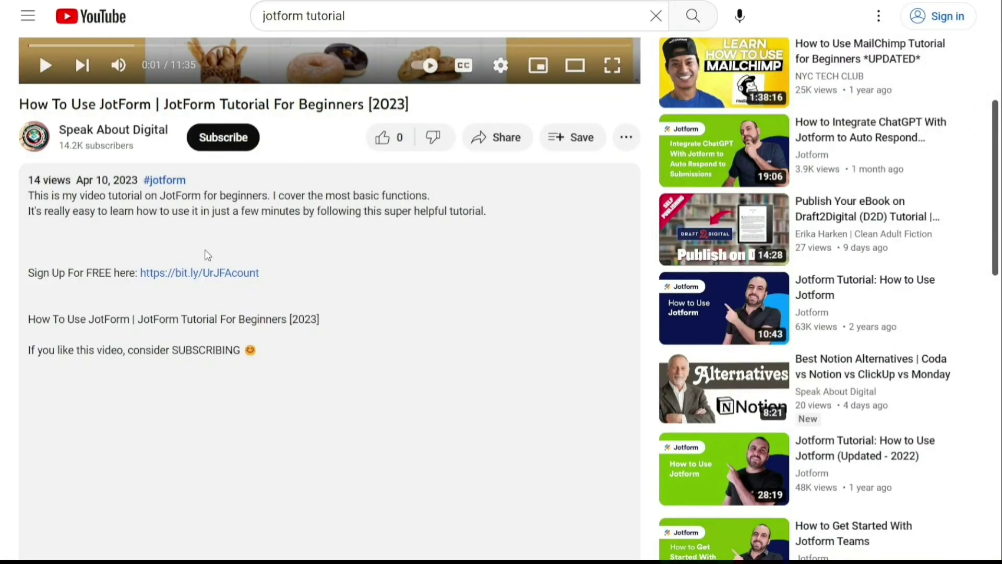